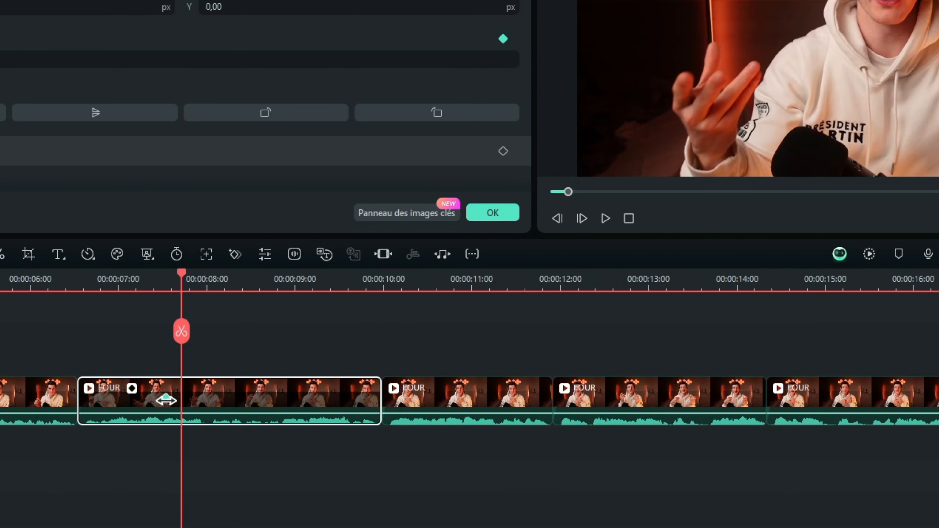
- Move the selected clip's keyframe to the clip's start and add an end keyframe at 00:00:09:58 with a scale of 114,12 %
{"action": "left_click", "coordinate": [166, 400]}
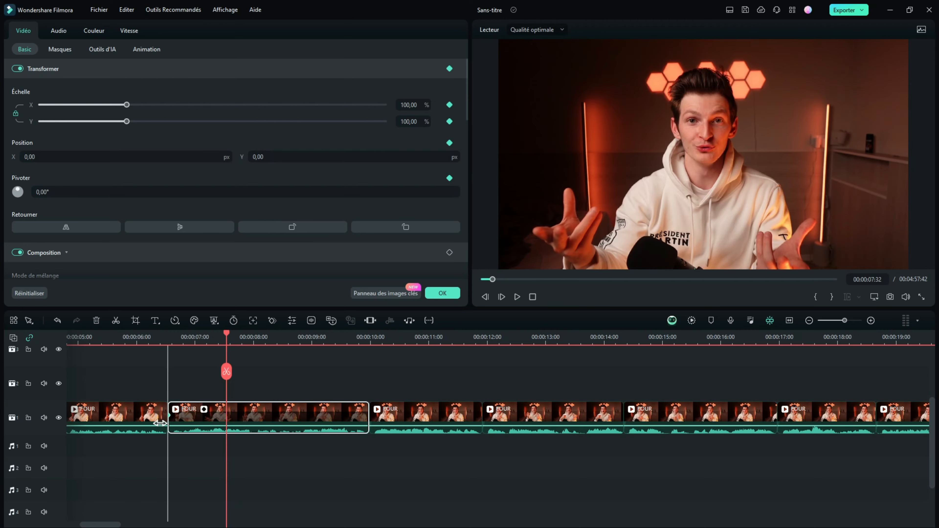
{"action": "left_click", "coordinate": [166, 419]}
{"action": "left_click_drag", "start_coordinate": [168, 341], "coordinate": [332, 381]}
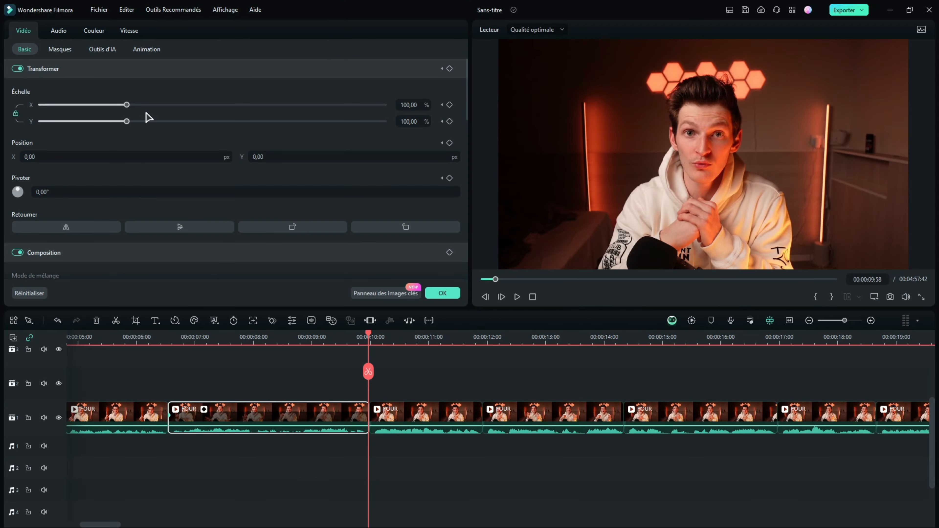
{"action": "left_click_drag", "start_coordinate": [127, 105], "coordinate": [139, 105]}
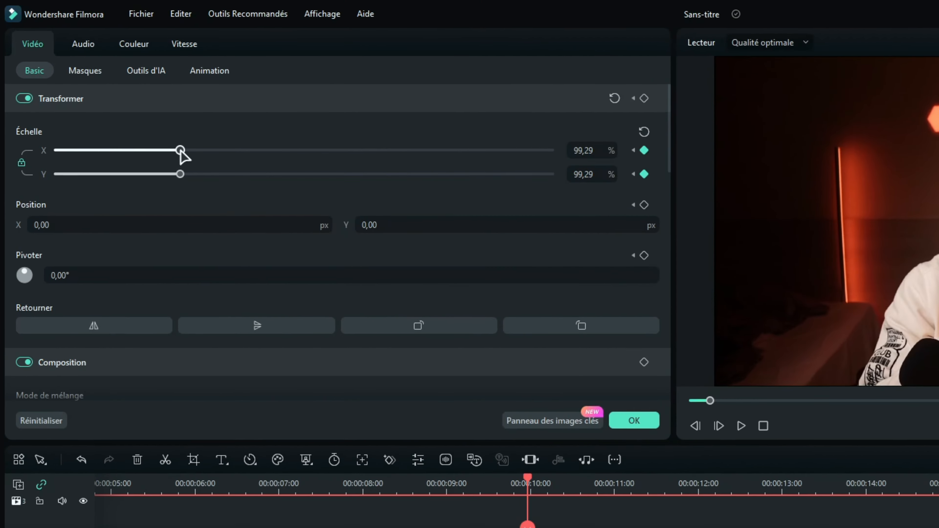
{"action": "left_click_drag", "start_coordinate": [197, 182], "coordinate": [213, 192]}
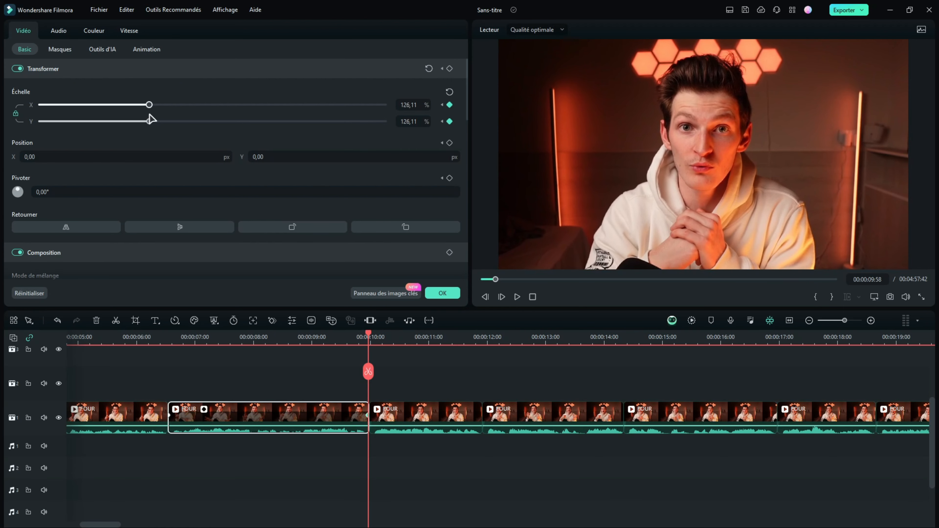
{"action": "left_click_drag", "start_coordinate": [149, 119], "coordinate": [138, 119]}
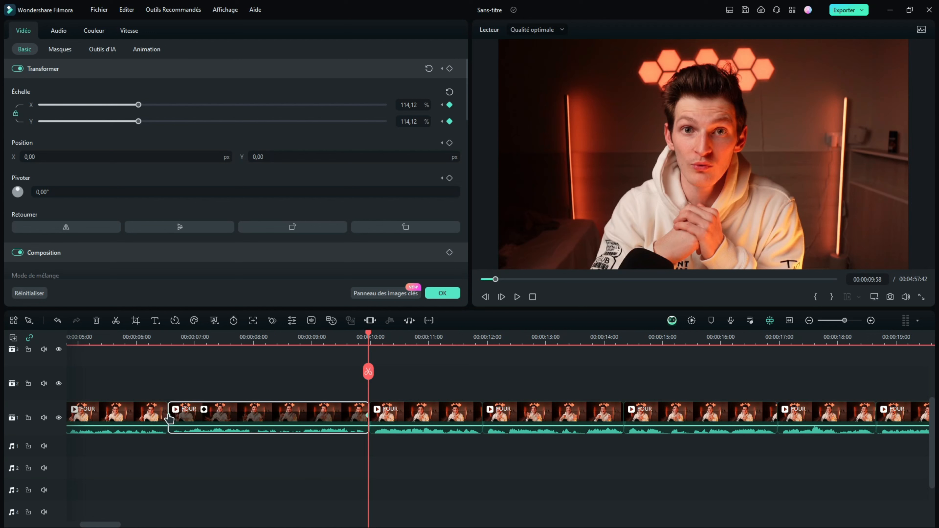
- Review the zoom-in between the start and end keyframes of the selected clip
{"action": "left_click", "coordinate": [169, 418]}
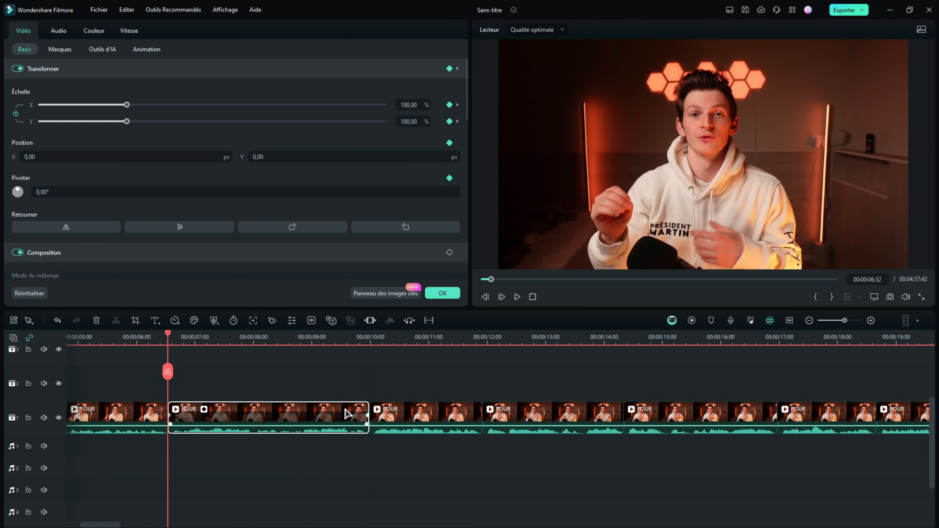
{"action": "left_click", "coordinate": [367, 420]}
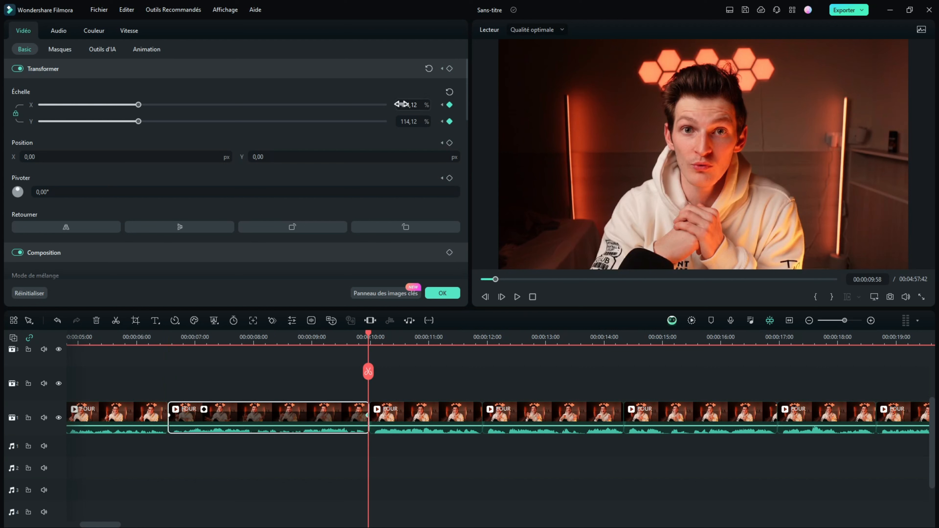
{"action": "left_click_drag", "start_coordinate": [169, 342], "coordinate": [371, 386]}
- Keyframe a zoom-out on the clip starting at 00:00:10:00, with scale 114,12 % at its start and 100 % at its end
{"action": "left_click", "coordinate": [408, 420]}
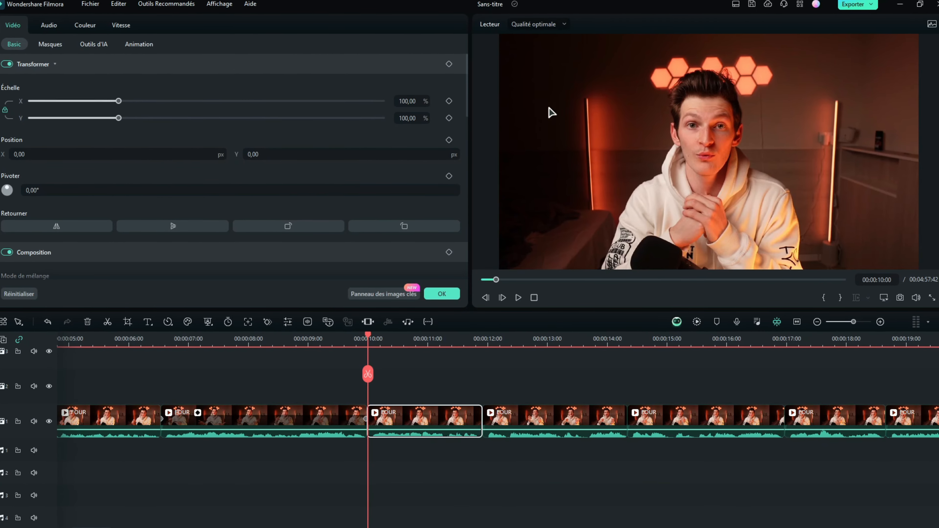
{"action": "left_click", "coordinate": [449, 62]}
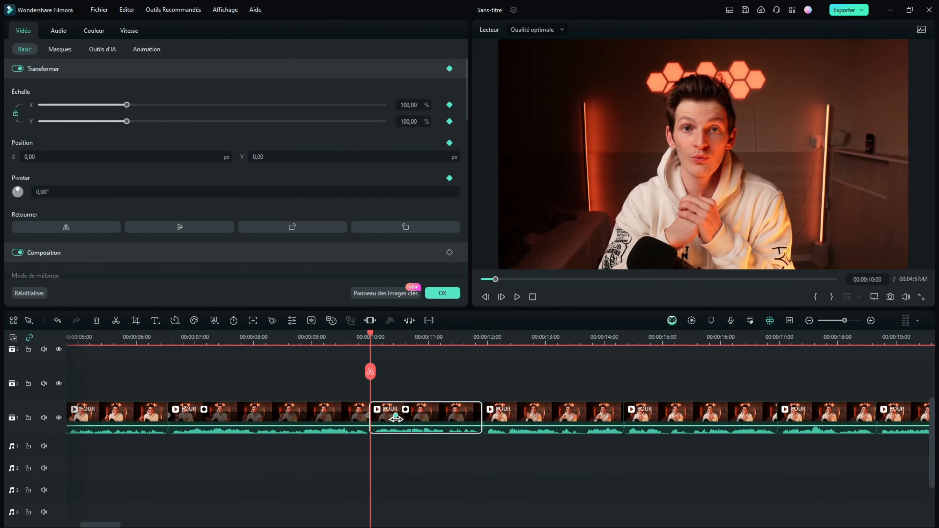
{"action": "left_click_drag", "start_coordinate": [441, 421], "coordinate": [482, 421]}
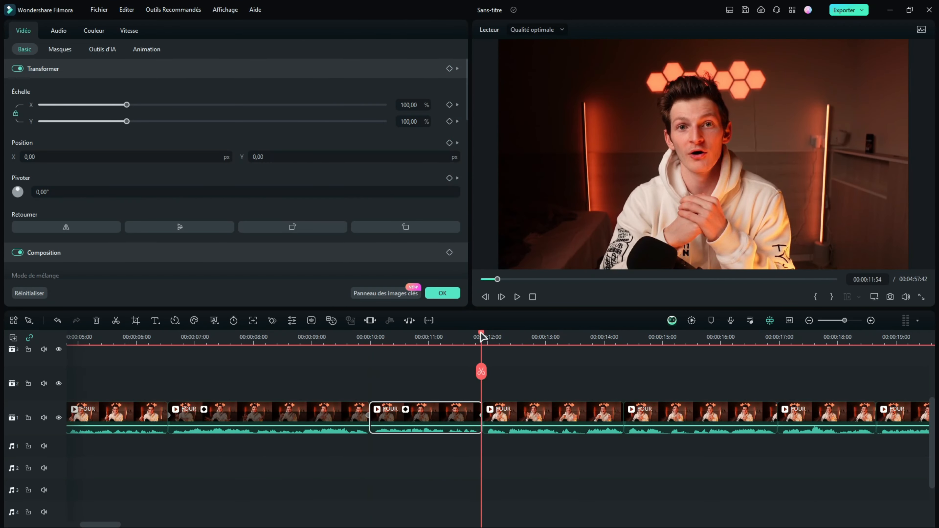
{"action": "left_click_drag", "start_coordinate": [481, 335], "coordinate": [370, 337]}
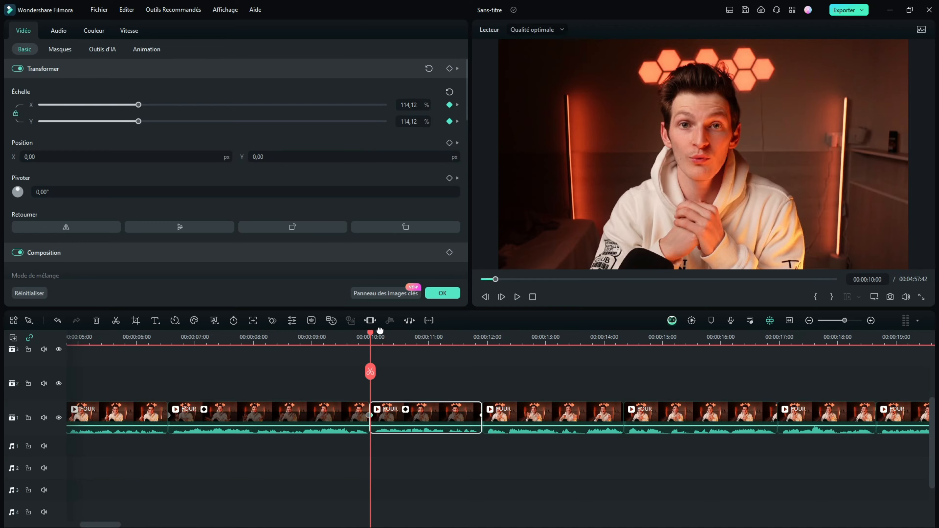
{"action": "left_click_drag", "start_coordinate": [379, 330], "coordinate": [482, 372]}
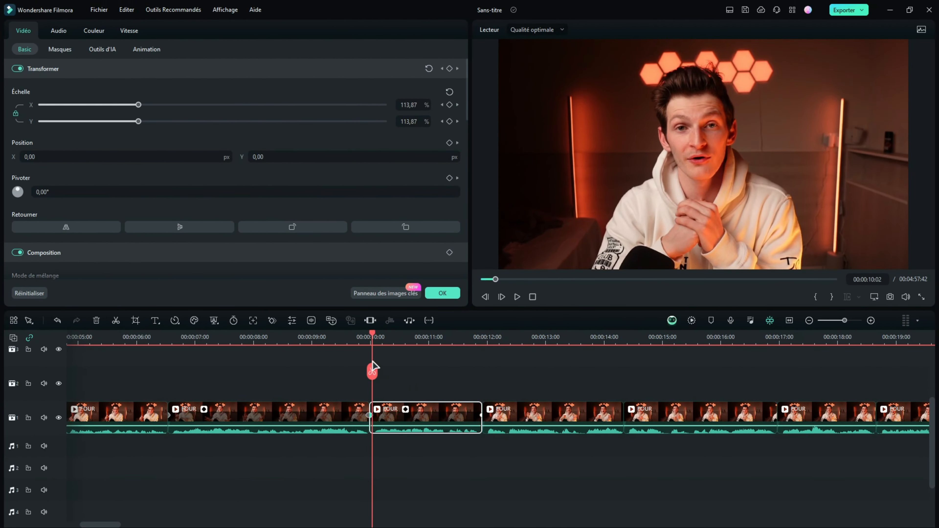
{"action": "left_click", "coordinate": [480, 337]}
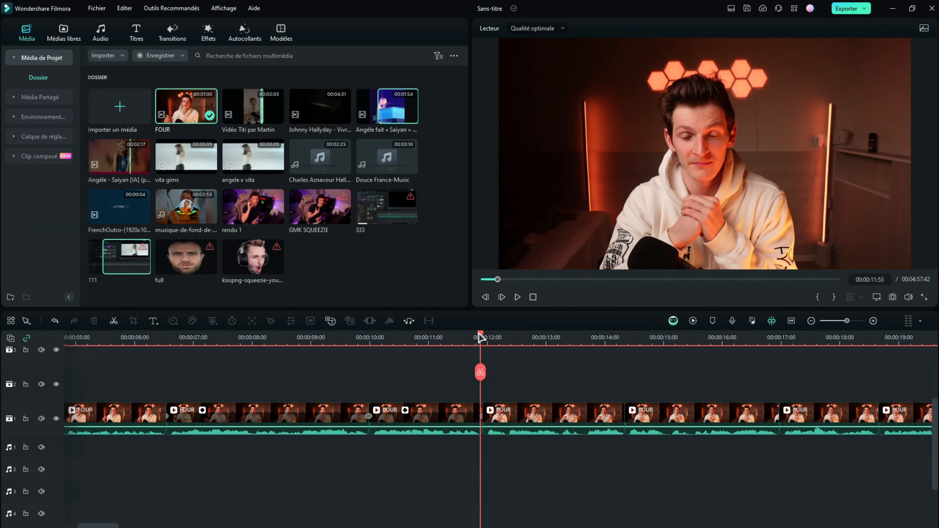
- Split the clip starting just before 00:00:12:00 at 00:00:13:14 and increase the scale of its second part
{"action": "left_click_drag", "start_coordinate": [480, 339], "coordinate": [485, 339]}
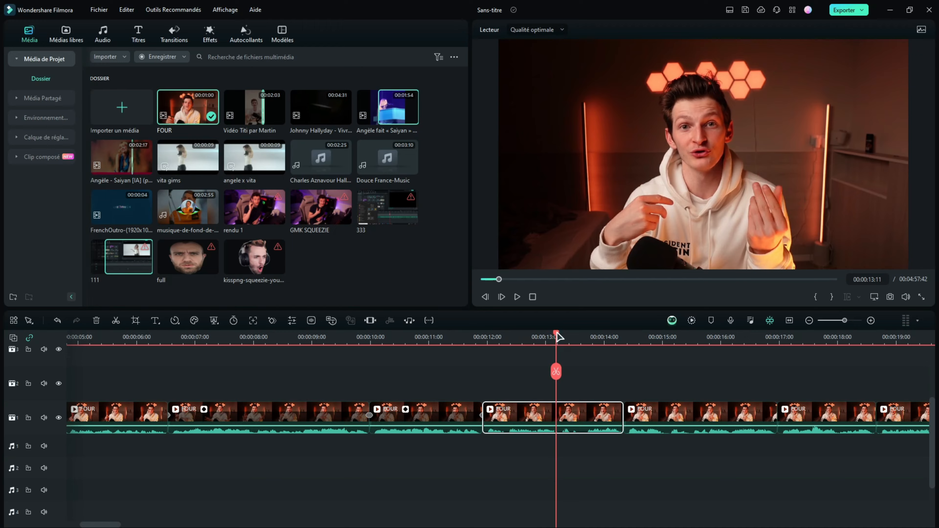
{"action": "left_click_drag", "start_coordinate": [557, 333], "coordinate": [560, 334]}
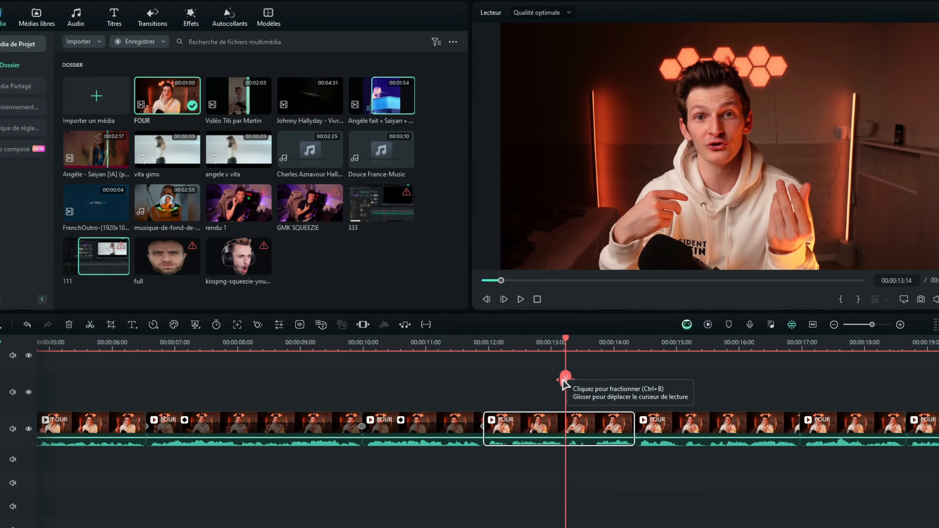
{"action": "left_click", "coordinate": [568, 388]}
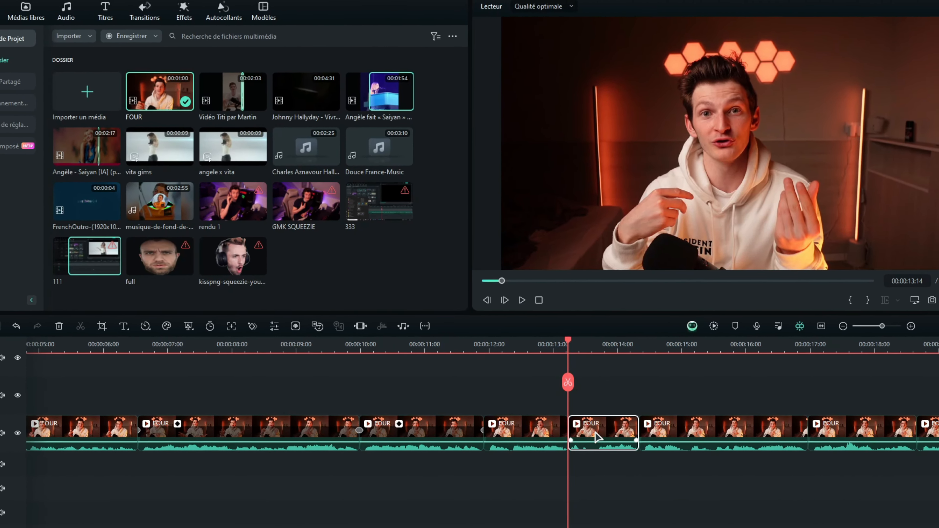
{"action": "left_click", "coordinate": [589, 449]}
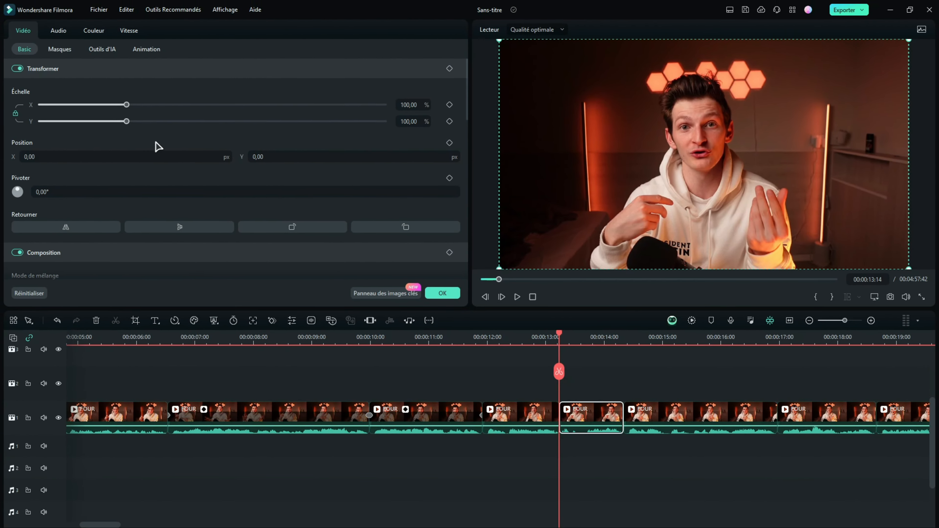
{"action": "left_click_drag", "start_coordinate": [126, 105], "coordinate": [159, 104]}
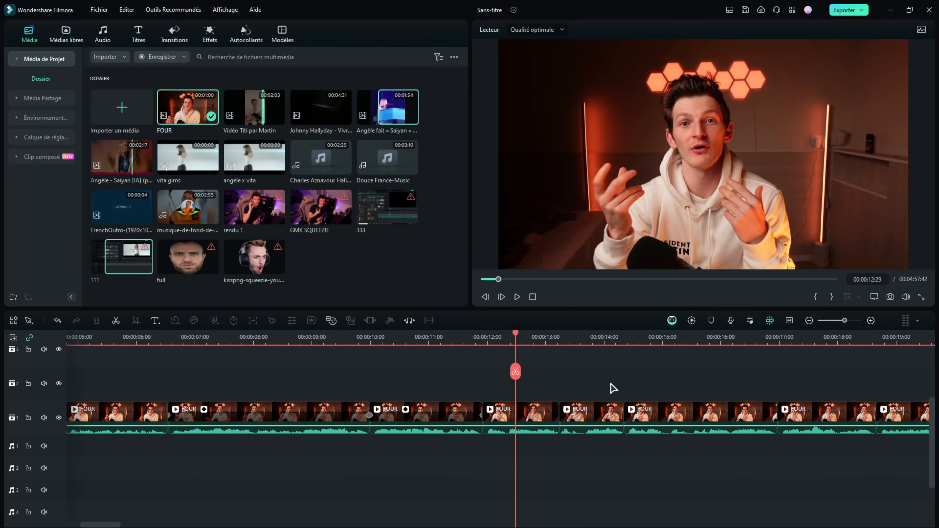
- Split the following clip at 00:00:15:06, increase the scale of its second part and preview the cut
{"action": "left_click", "coordinate": [630, 335]}
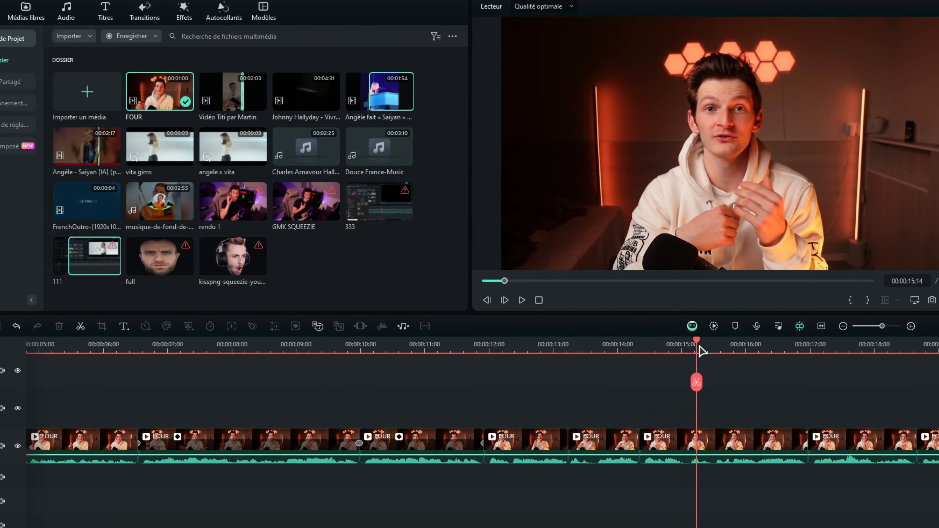
{"action": "left_click_drag", "start_coordinate": [676, 343], "coordinate": [668, 340]}
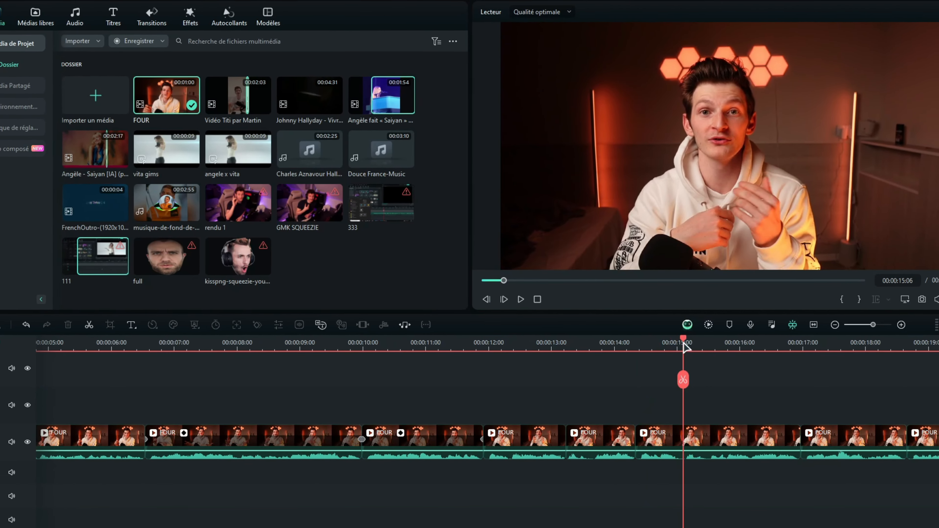
{"action": "left_click", "coordinate": [687, 410]}
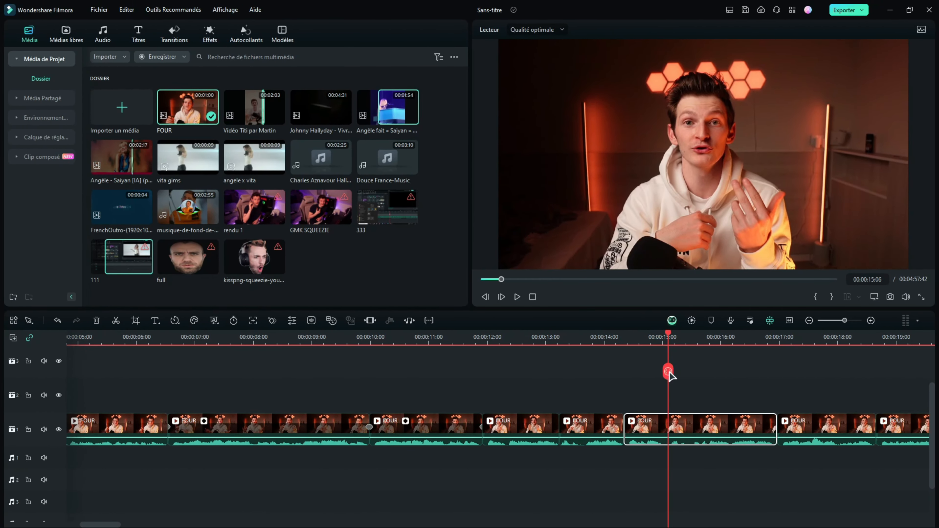
{"action": "left_click", "coordinate": [674, 375]}
{"action": "double_click", "coordinate": [705, 426]}
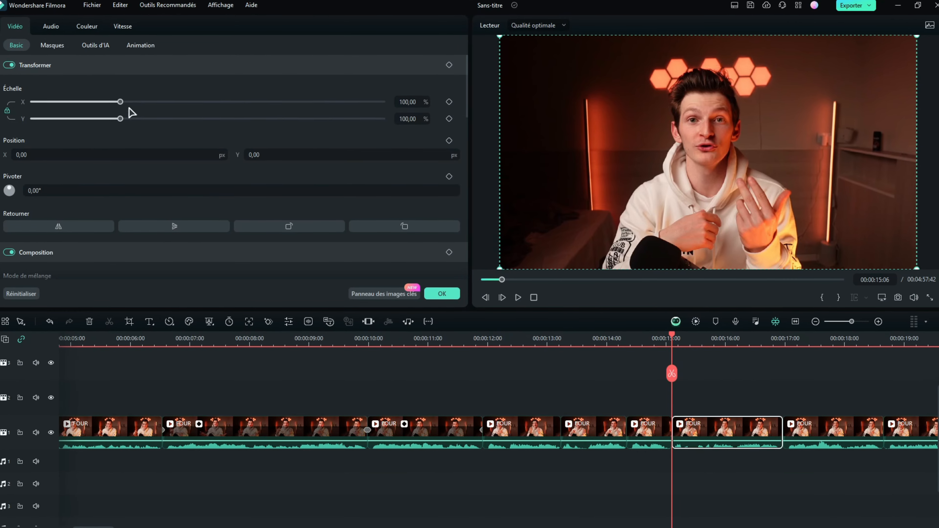
{"action": "left_click_drag", "start_coordinate": [133, 99], "coordinate": [147, 101]}
{"action": "left_click", "coordinate": [738, 413]}
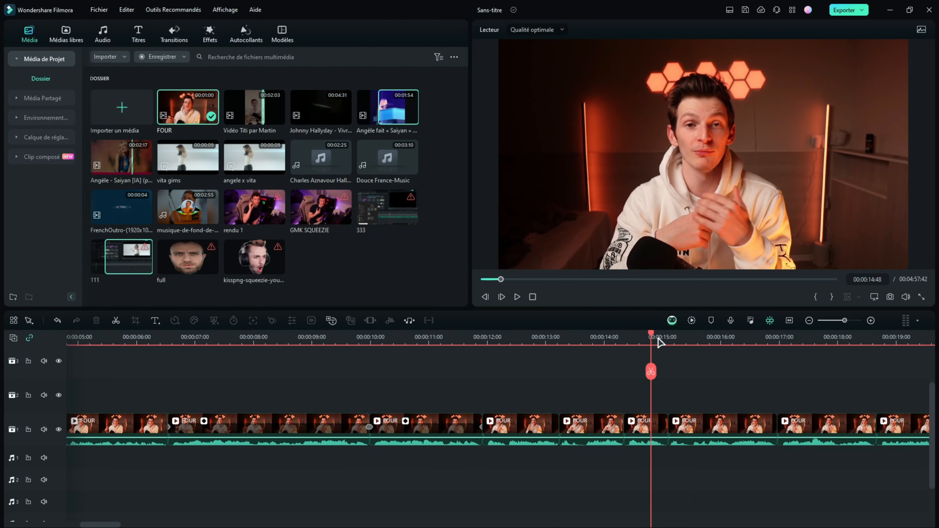
{"action": "left_click_drag", "start_coordinate": [658, 338], "coordinate": [689, 337]}
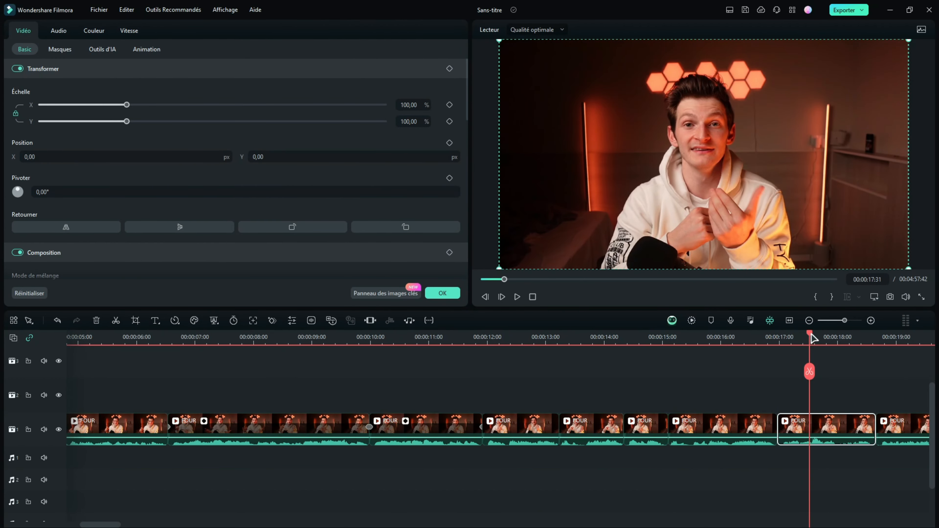
- Split the clip starting around 00:00:17:00 at 00:00:17:33 and increase the scale of its first part
{"action": "left_click_drag", "start_coordinate": [811, 335], "coordinate": [802, 336]}
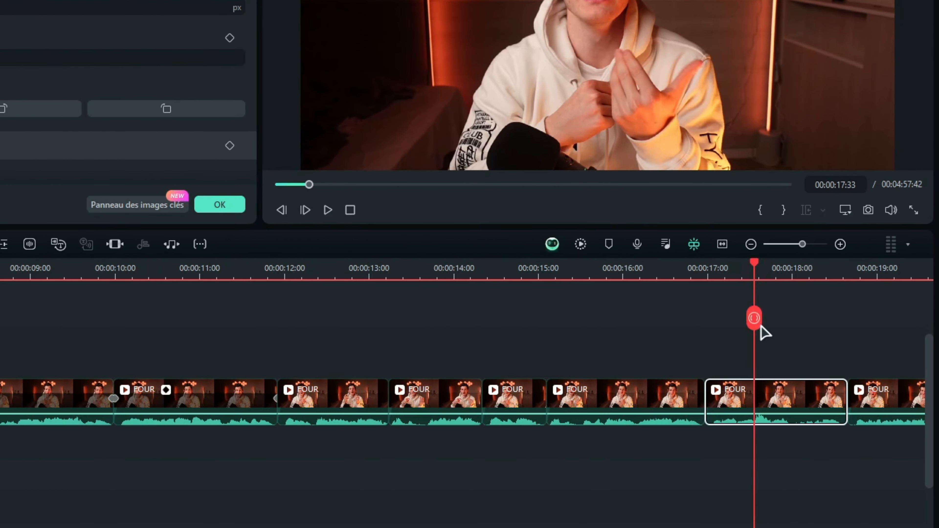
{"action": "left_click", "coordinate": [811, 372]}
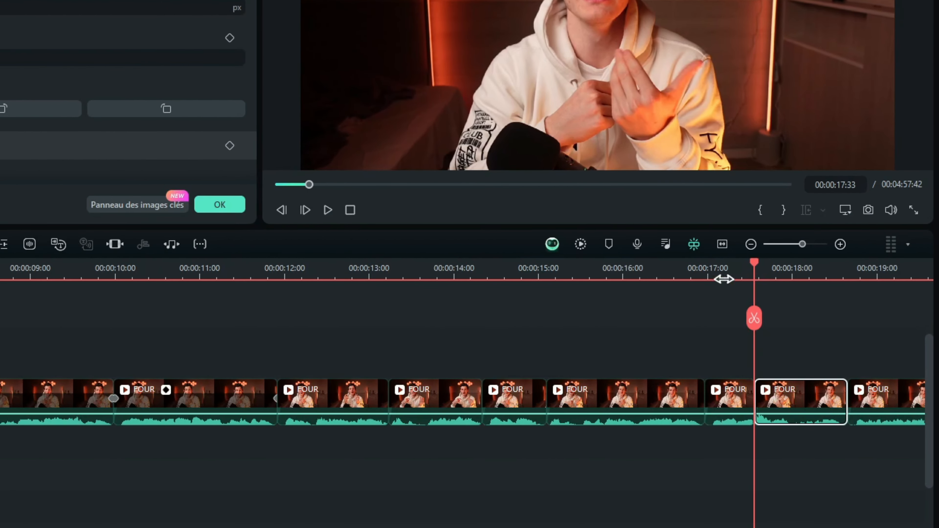
{"action": "left_click", "coordinate": [714, 267]}
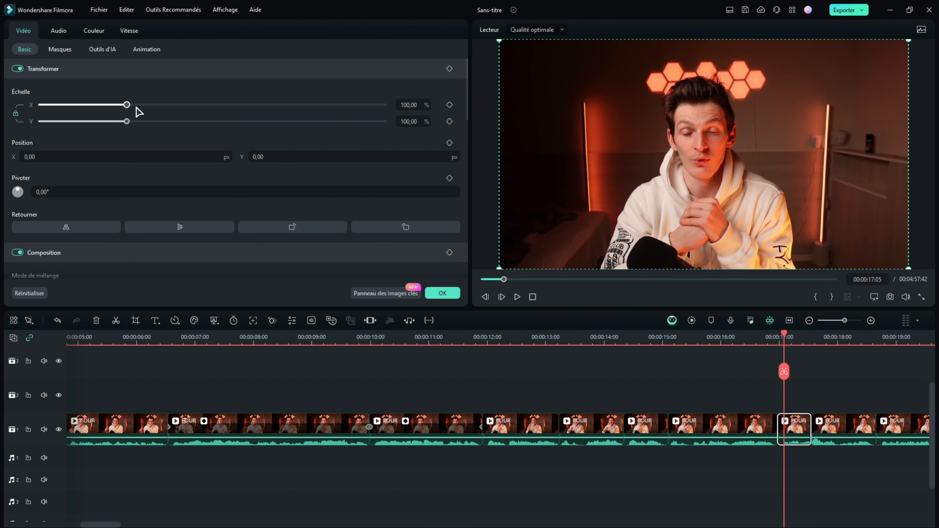
{"action": "left_click_drag", "start_coordinate": [132, 105], "coordinate": [150, 105]}
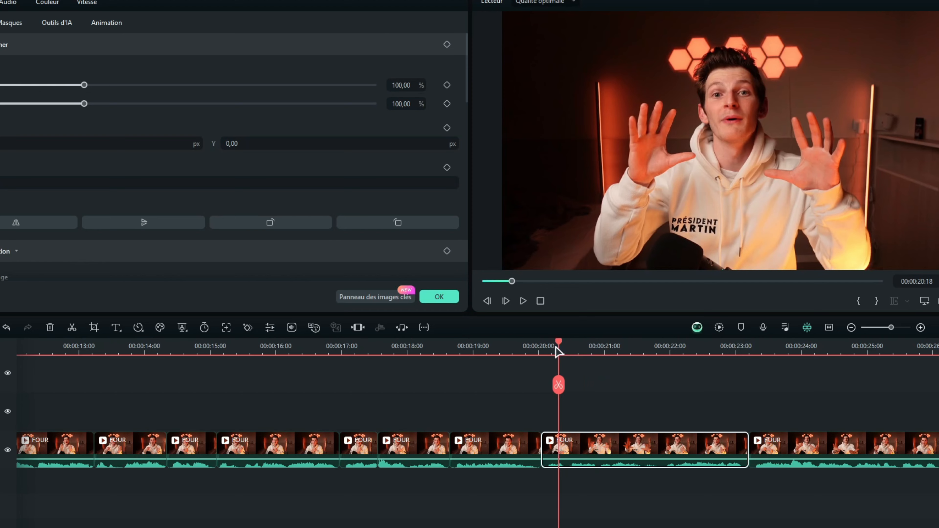
- On the clip starting just after 00:00:20:00, add a 100 % transform keyframe at 00:00:20:43 and a 126,68 % scale keyframe at 00:00:21:11
{"action": "left_click_drag", "start_coordinate": [549, 339], "coordinate": [575, 351]}
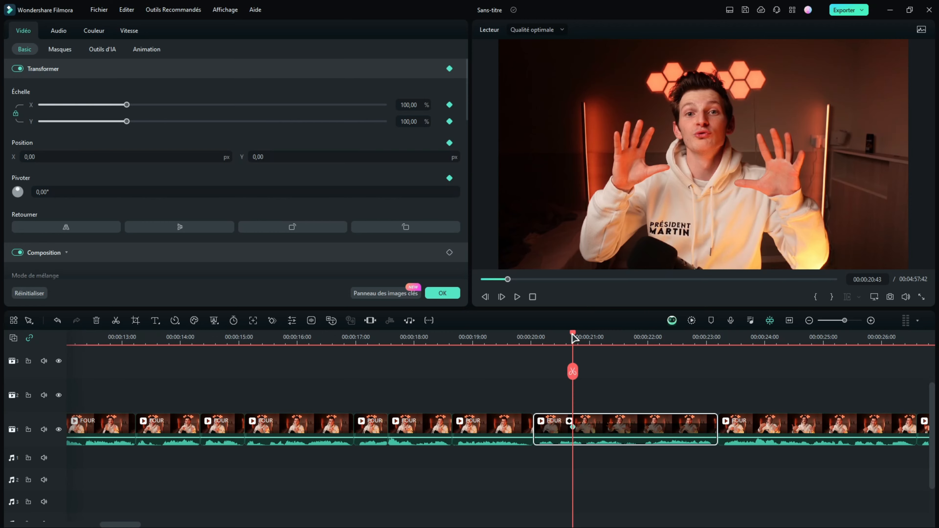
{"action": "left_click_drag", "start_coordinate": [573, 334], "coordinate": [601, 348]}
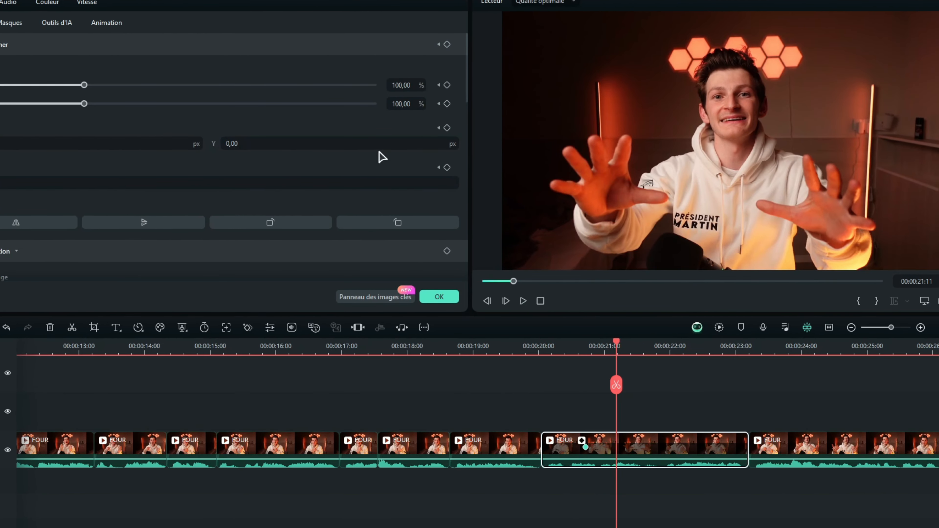
{"action": "left_click_drag", "start_coordinate": [84, 85], "coordinate": [150, 122]}
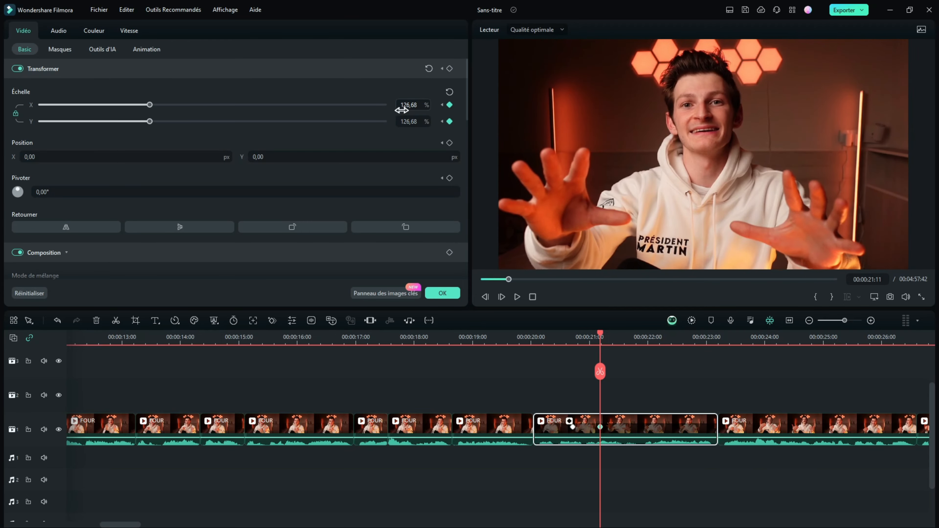
- Add a slightly larger scale keyframe at the clip's end at 00:00:23:09 and move the middle keyframe closer to the first one
{"action": "left_click_drag", "start_coordinate": [600, 336], "coordinate": [721, 362]}
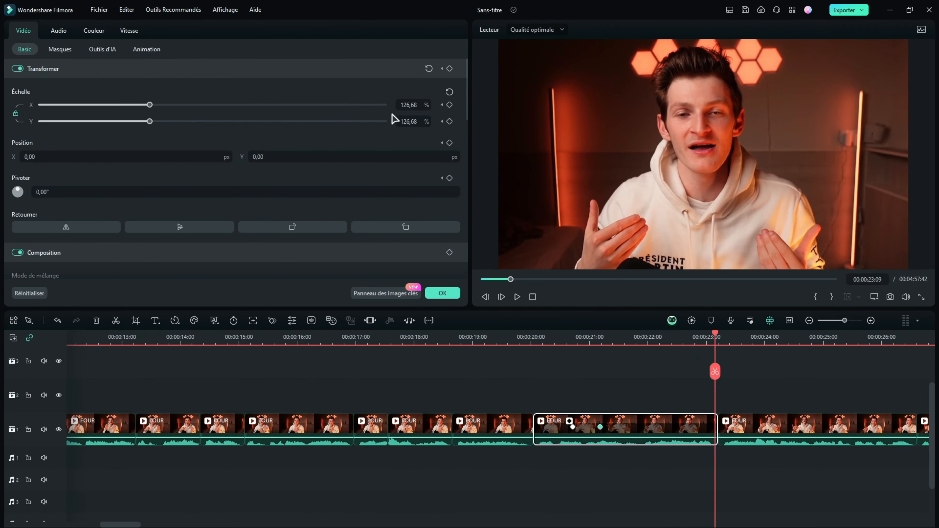
{"action": "left_click_drag", "start_coordinate": [150, 105], "coordinate": [155, 105]}
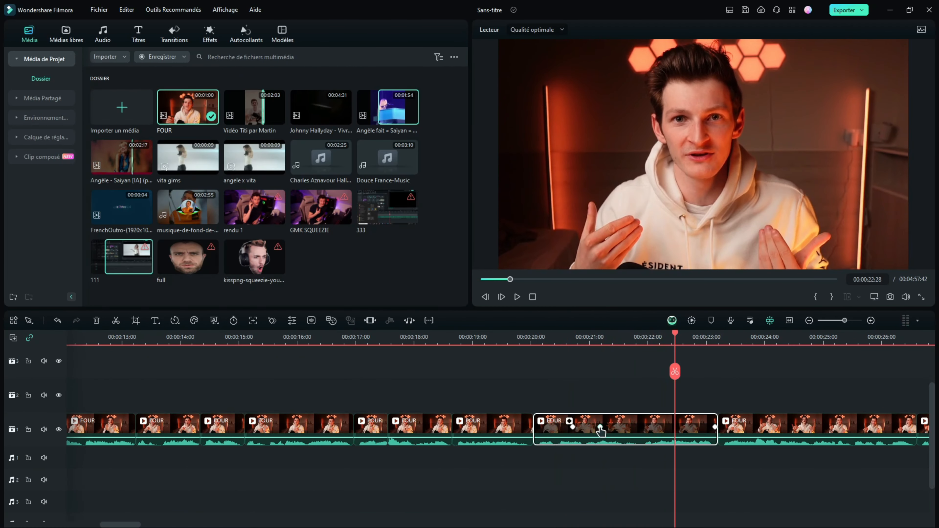
{"action": "left_click", "coordinate": [599, 429]}
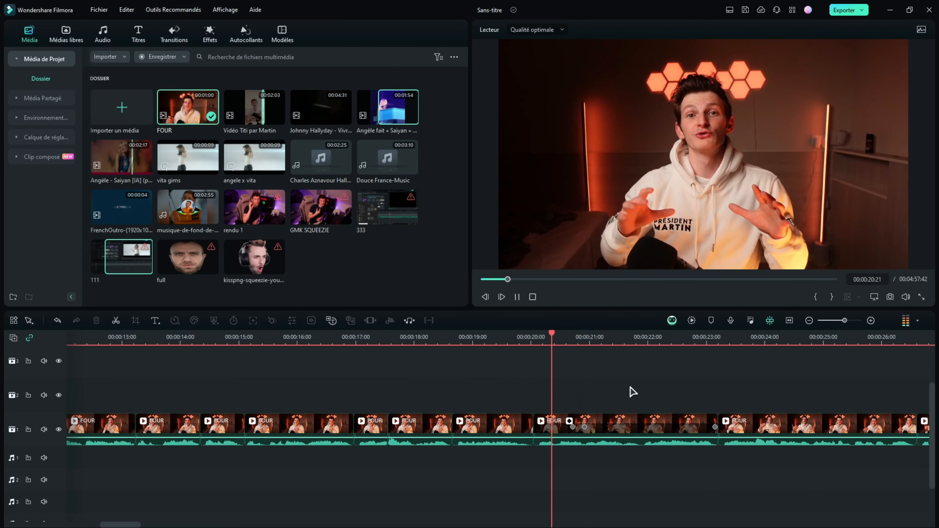
- On the clip starting just after 00:00:23:00, keyframe 100 % scale at its end and 163,20 % at 00:00:23:13, repositioning the picture vertically to -129,94 px
{"action": "left_click", "coordinate": [760, 429]}
{"action": "left_click_drag", "start_coordinate": [759, 332], "coordinate": [728, 347]}
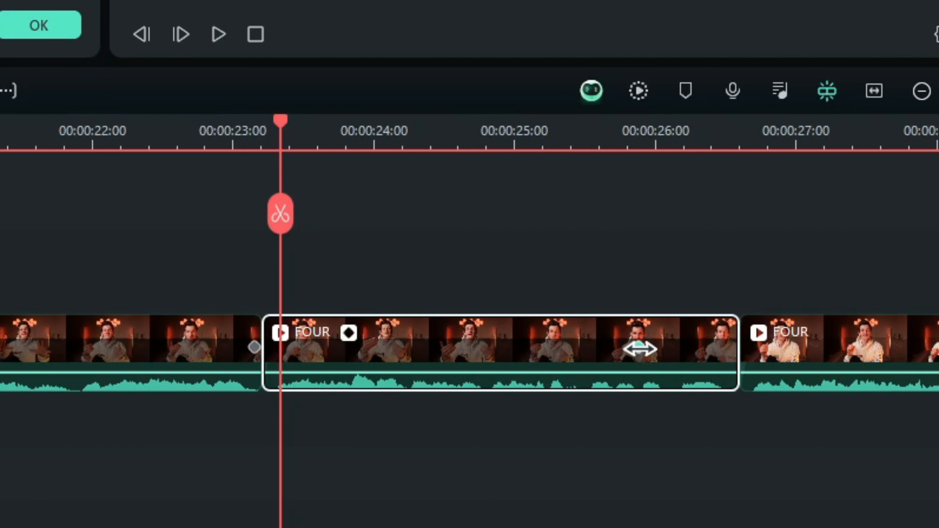
{"action": "left_click", "coordinate": [738, 355]}
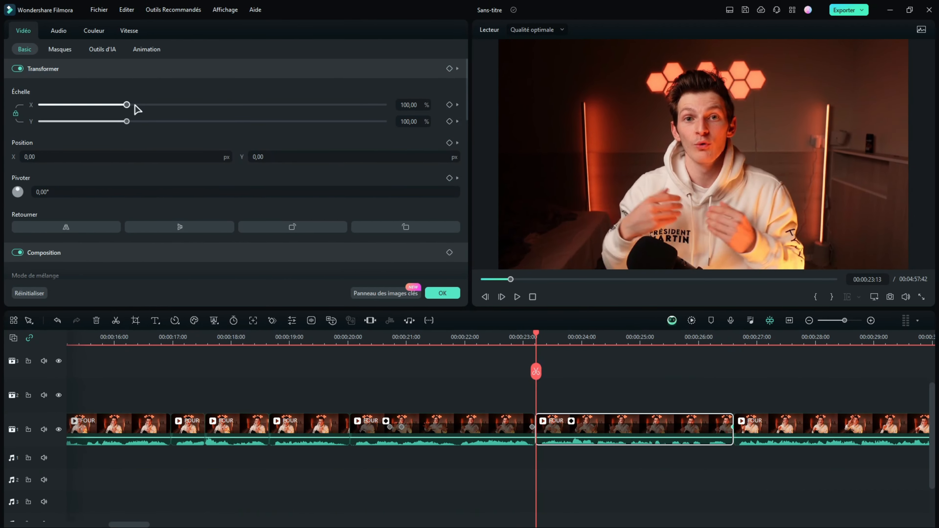
{"action": "left_click_drag", "start_coordinate": [127, 106], "coordinate": [180, 109]}
{"action": "left_click_drag", "start_coordinate": [715, 150], "coordinate": [715, 171]}
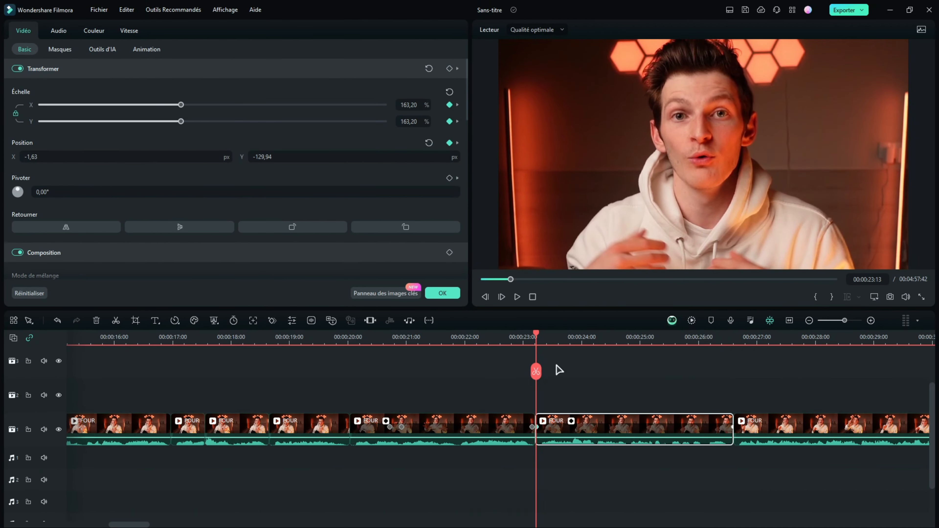
- Add a 113,55 % scale keyframe at 00:00:23:54 with vertical position 0,00, move the first keyframe closer to it and preview the zoom-out
{"action": "left_click_drag", "start_coordinate": [538, 338], "coordinate": [575, 338]}
{"action": "left_click_drag", "start_coordinate": [181, 105], "coordinate": [101, 84]}
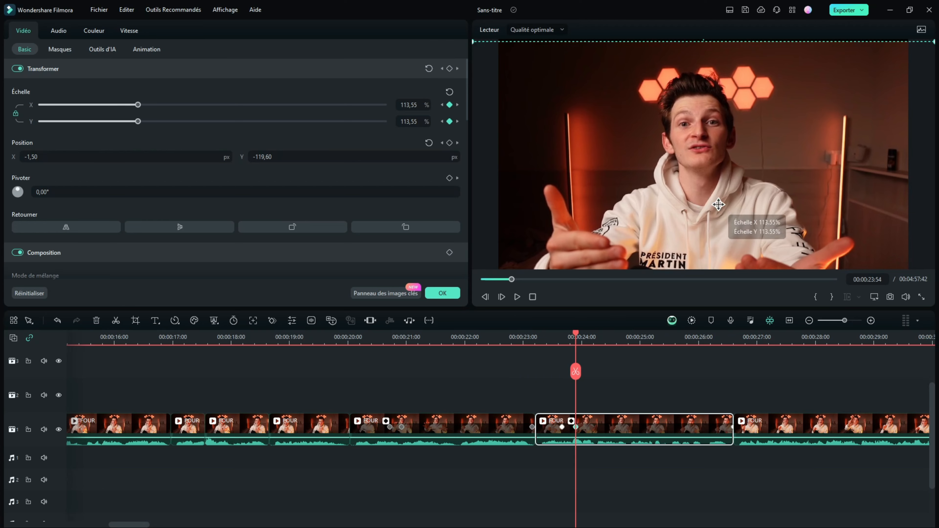
{"action": "left_click_drag", "start_coordinate": [718, 205], "coordinate": [716, 186]}
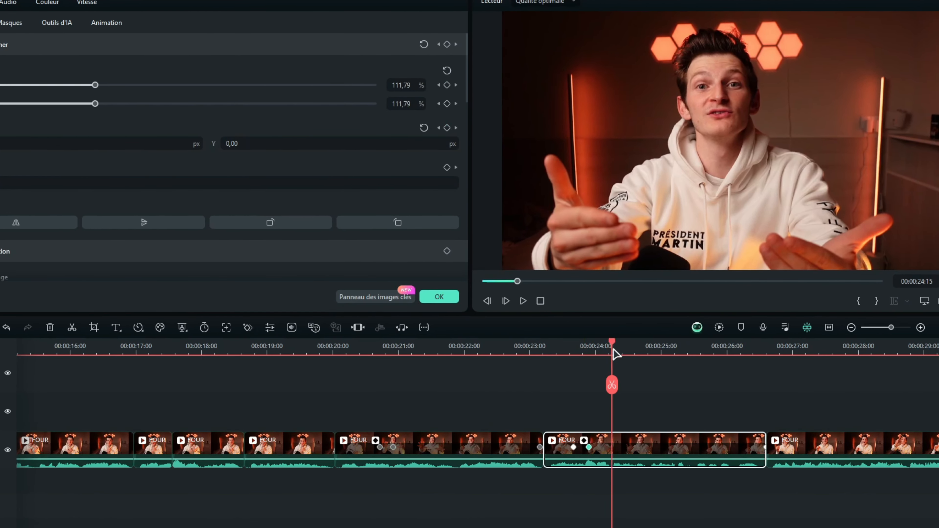
{"action": "left_click_drag", "start_coordinate": [614, 351], "coordinate": [755, 369]}
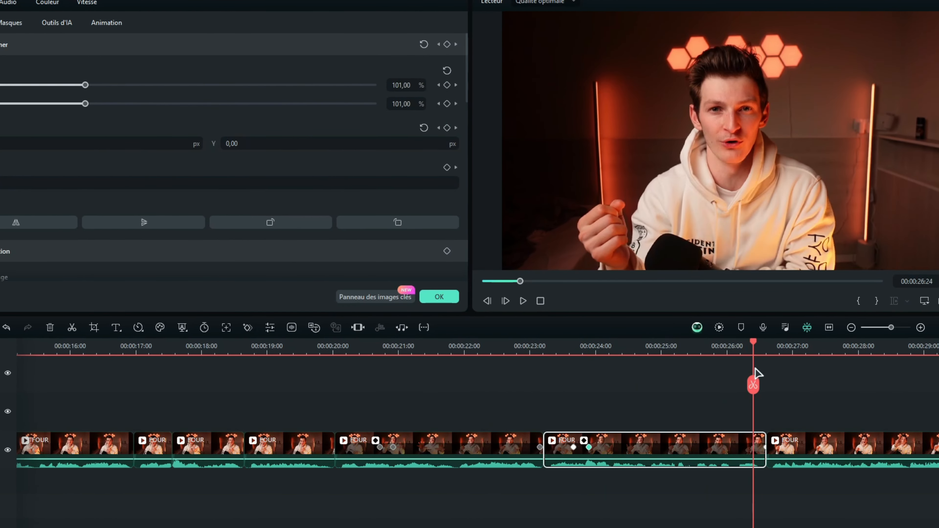
{"action": "left_click", "coordinate": [556, 381]}
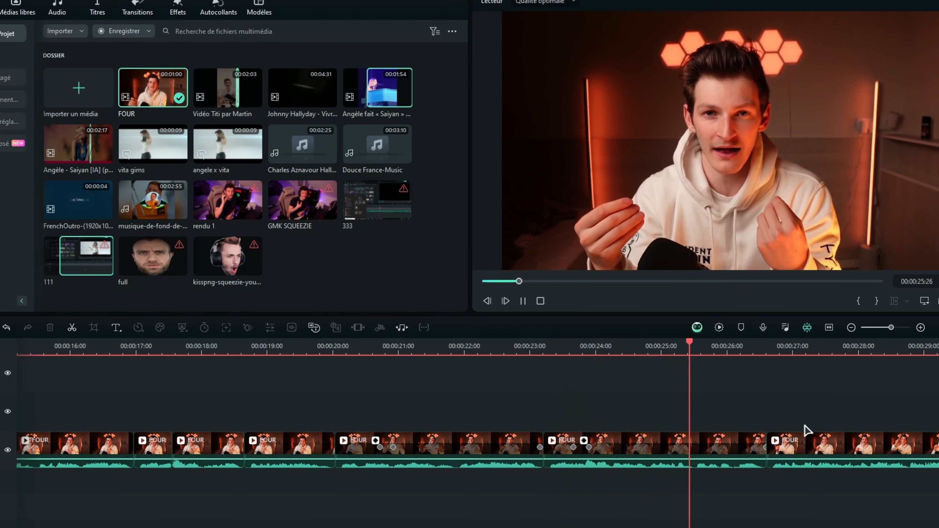
- Position the playhead at 00:00:27:36 within the last clip on the timeline
{"action": "left_click_drag", "start_coordinate": [830, 351], "coordinate": [938, 357]}
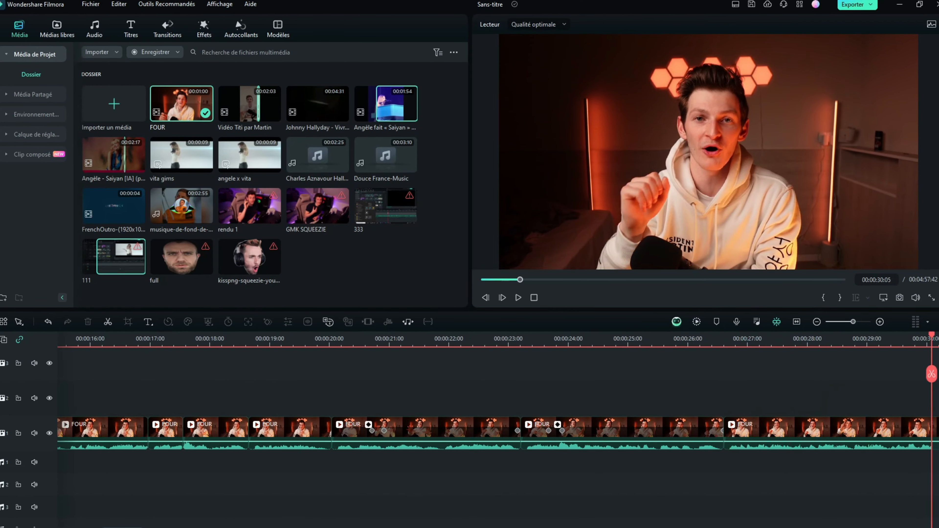
{"action": "left_click", "coordinate": [497, 396]}
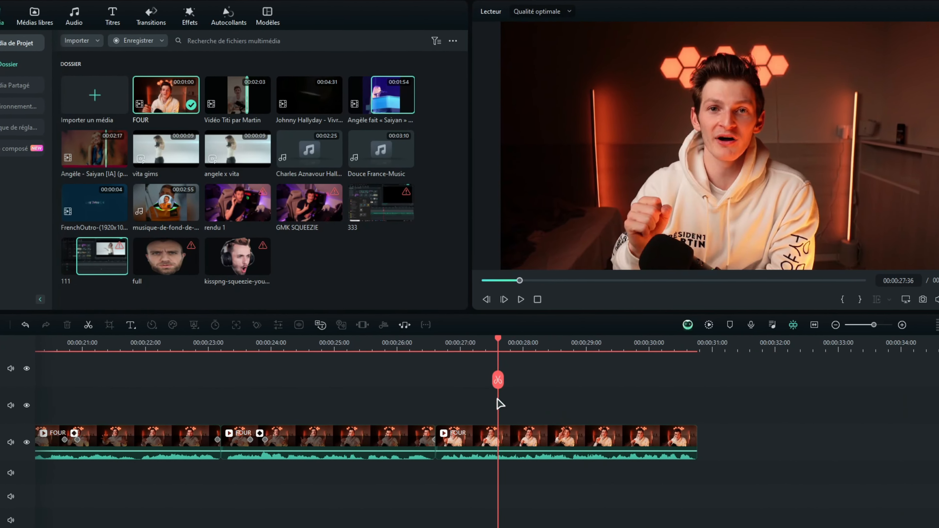